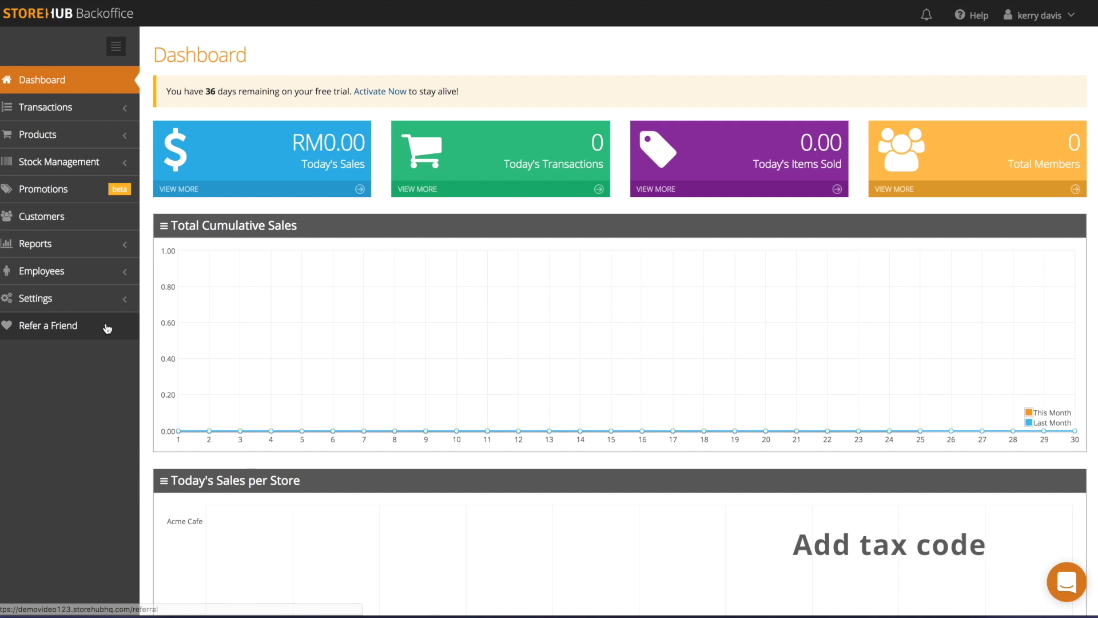
# - Go to Settings > Tax and start adding a new tax code
pyautogui.click(93, 299)
pyautogui.scroll(-1, 92, 303)
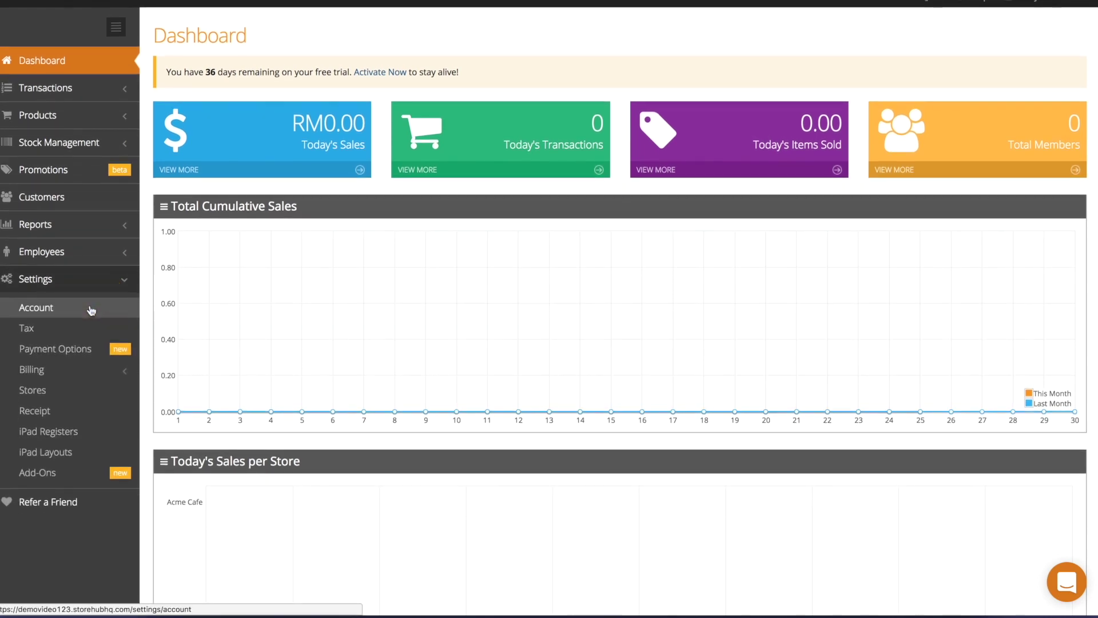
pyautogui.click(91, 308)
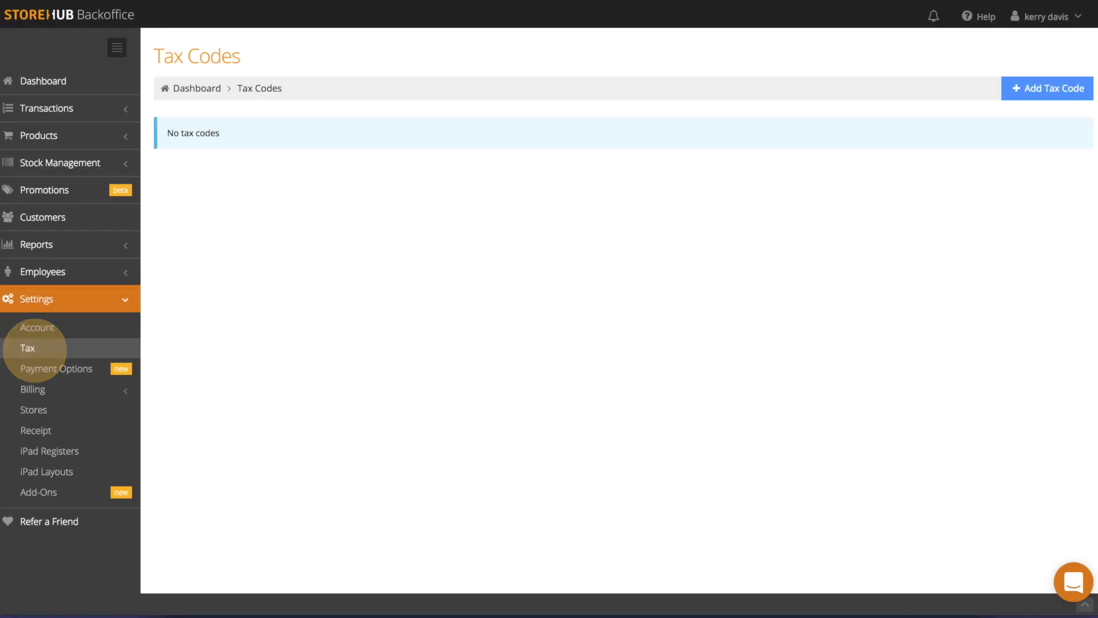
pyautogui.click(1041, 91)
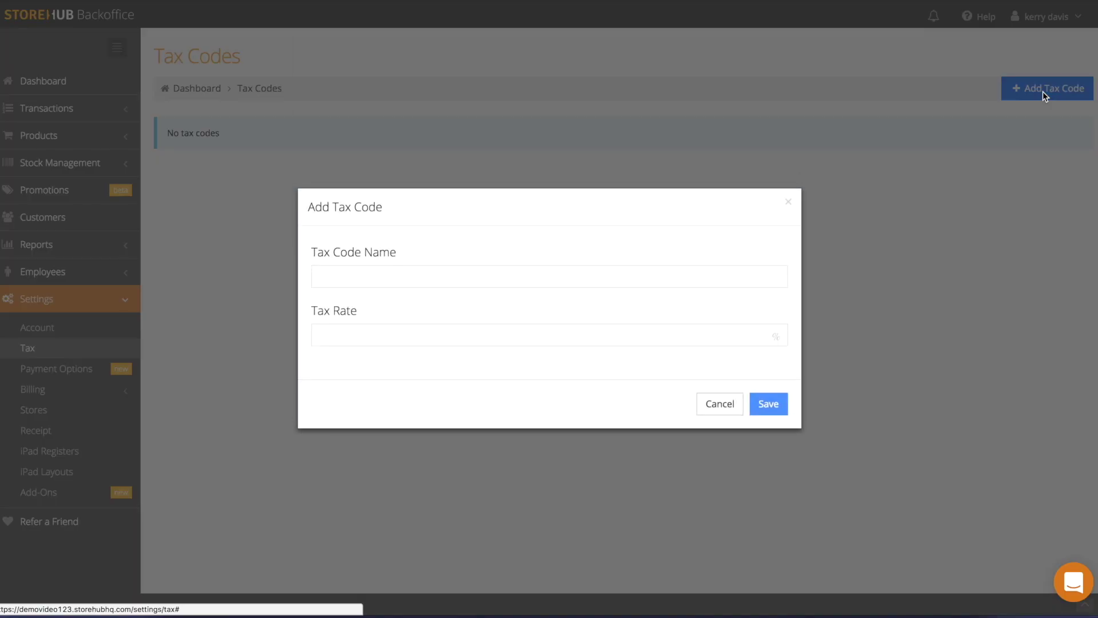
# - Create and save a tax code named SR with a 6% tax rate
pyautogui.click(453, 272)
pyautogui.write('SR')
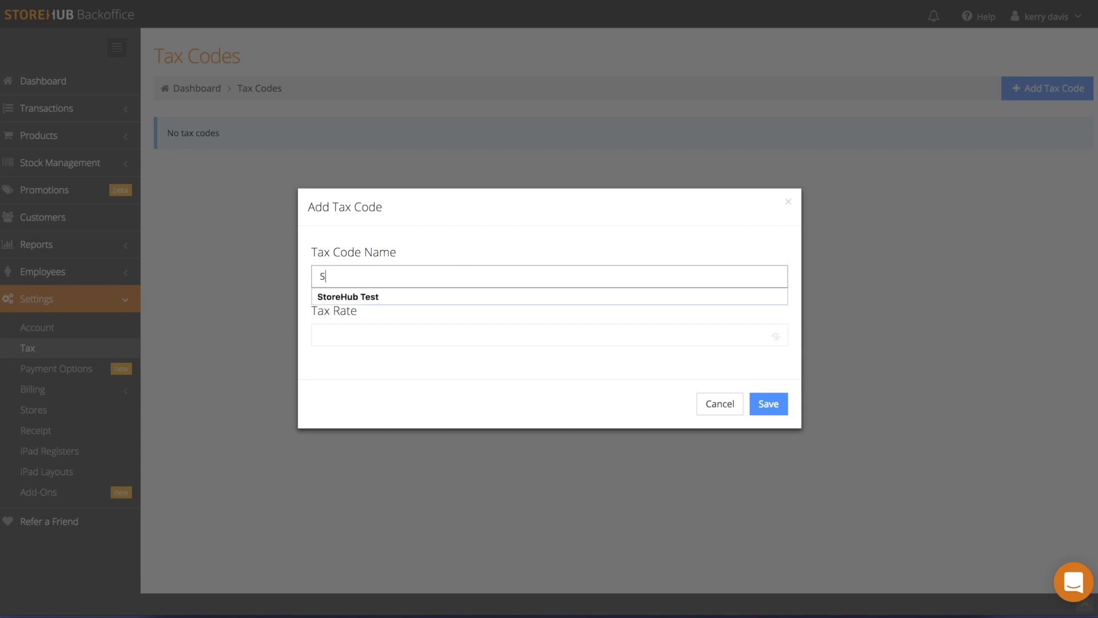
pyautogui.click(405, 326)
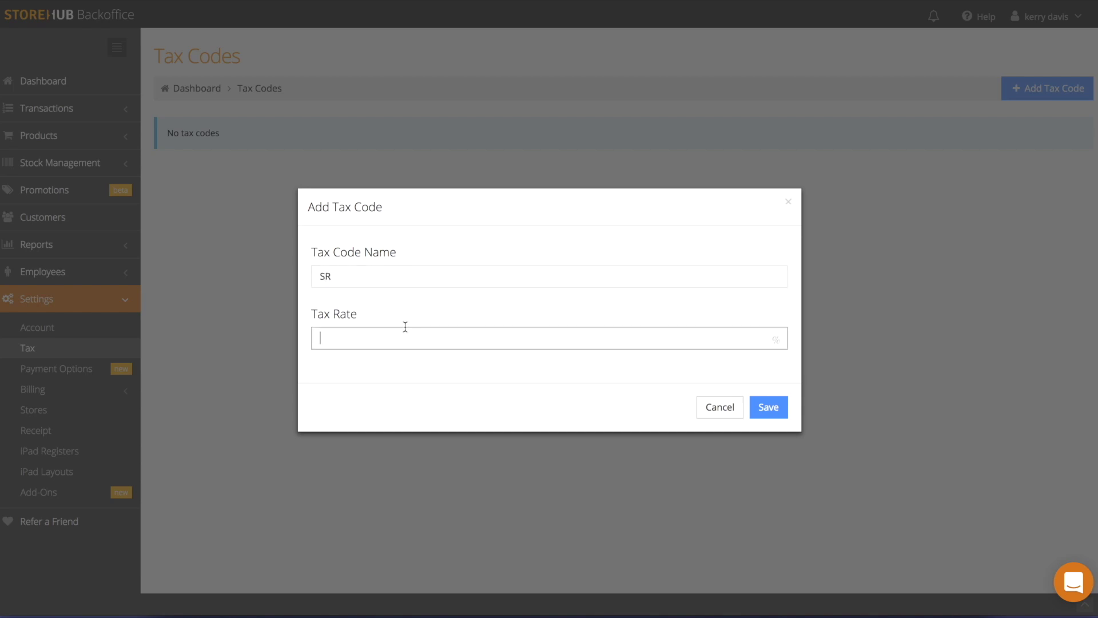
pyautogui.write('6')
pyautogui.click(768, 407)
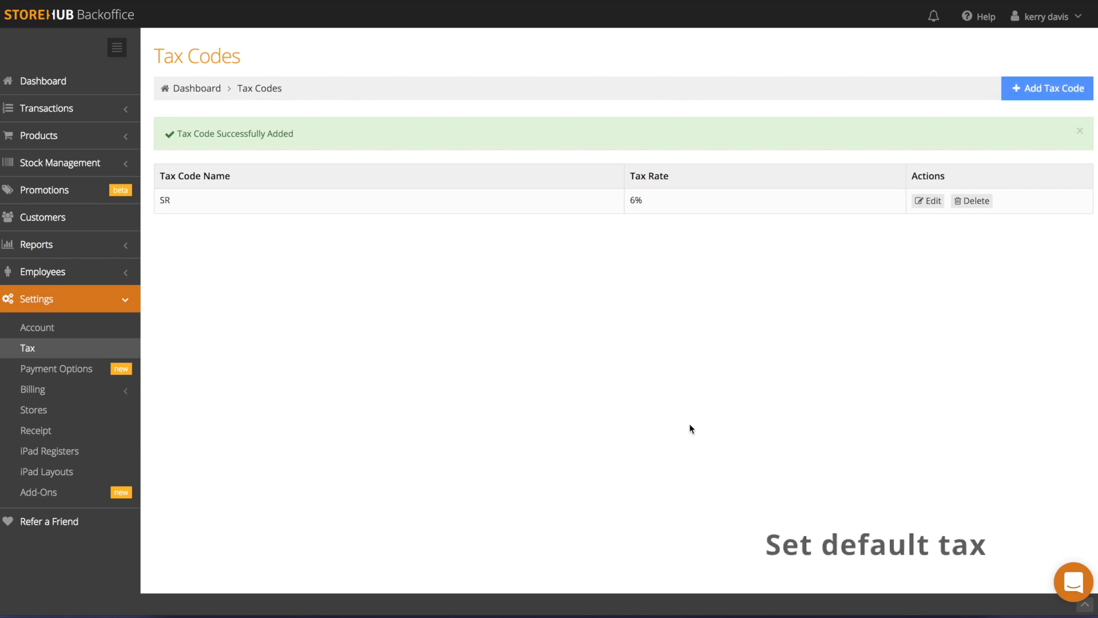
# - In Account settings, pick SR 6% as Default Tax and try Tax Inclusive, then Tax Exclusive display prices
pyautogui.click(51, 332)
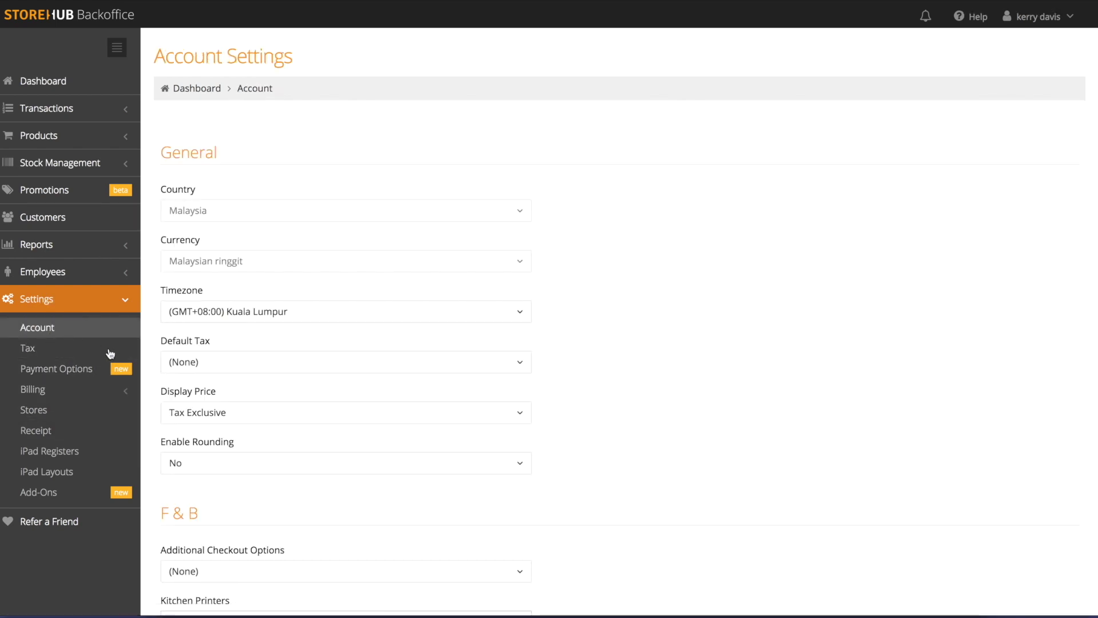
pyautogui.click(497, 369)
pyautogui.click(488, 404)
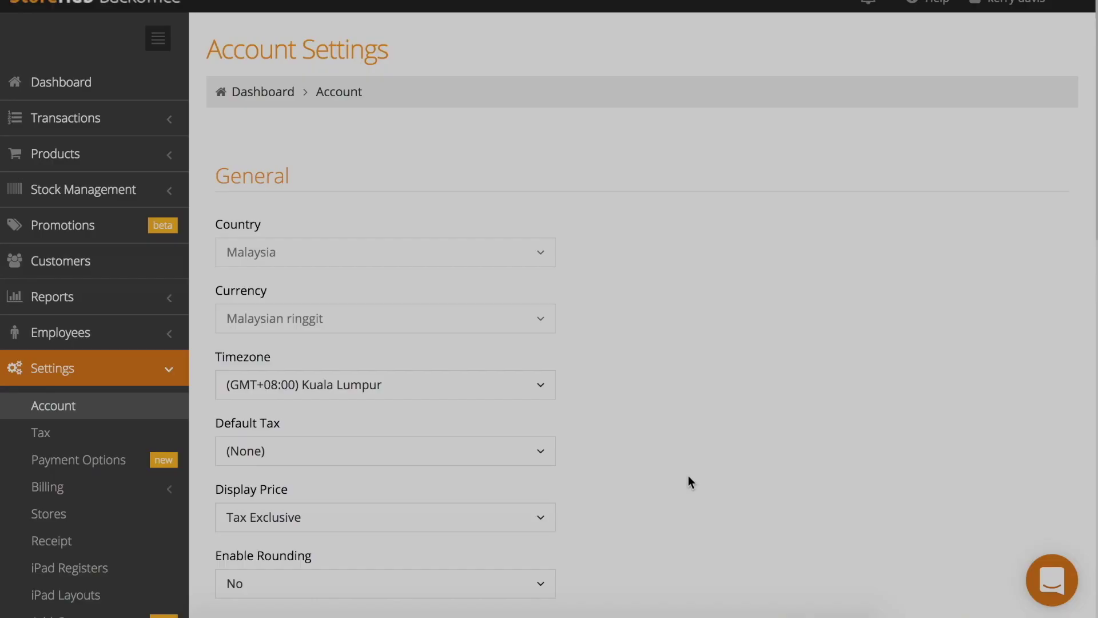
pyautogui.scroll(-5, 688, 475)
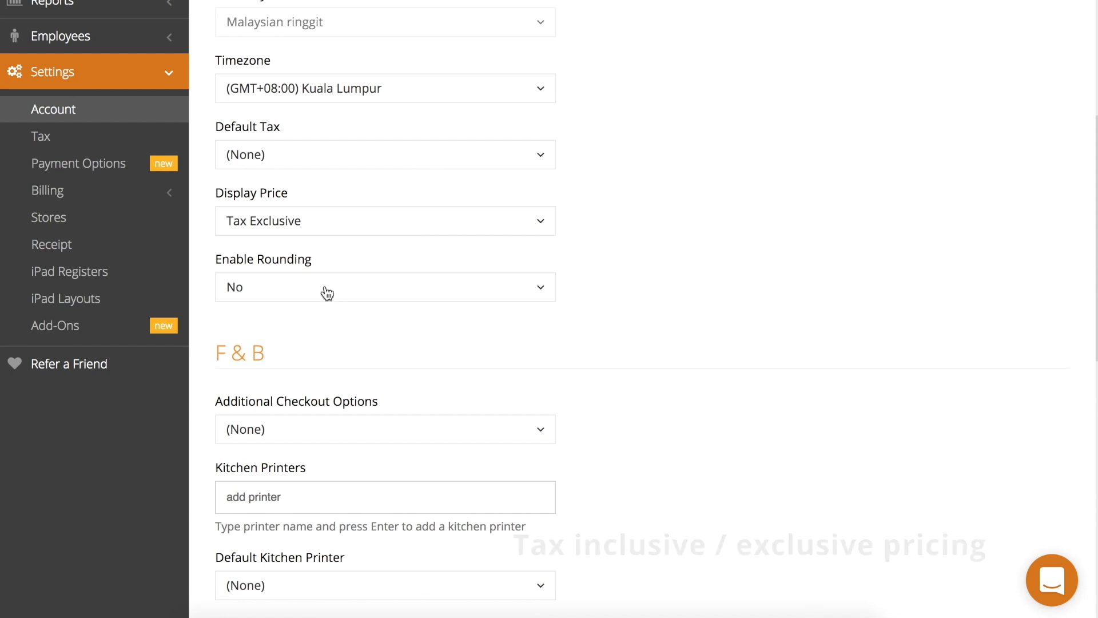
pyautogui.click(301, 221)
pyautogui.click(295, 277)
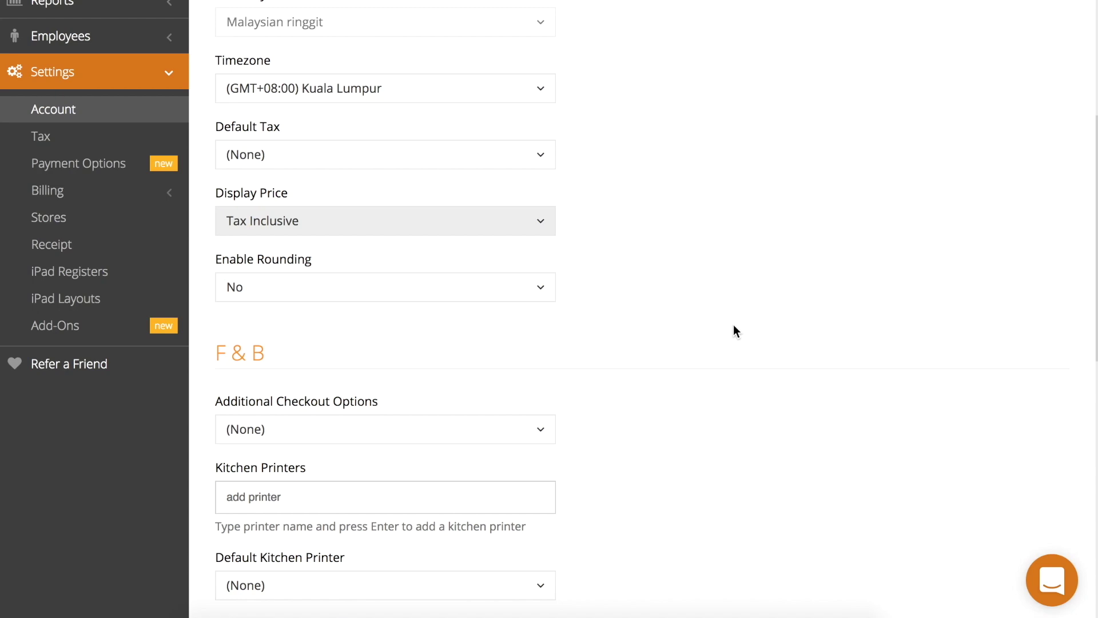
pyautogui.click(543, 232)
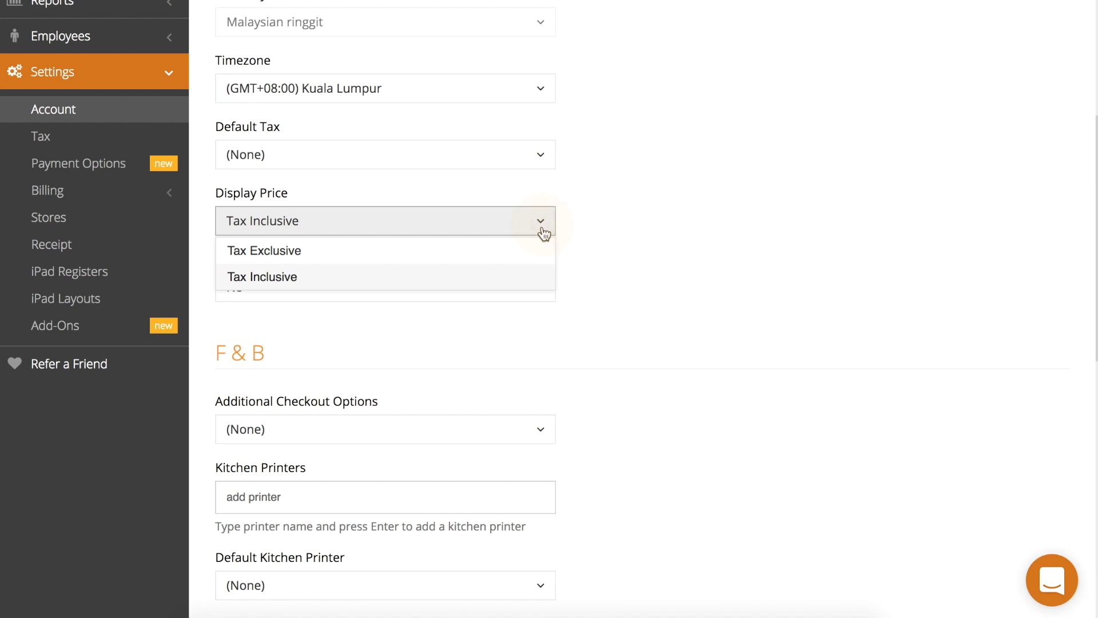
pyautogui.click(544, 255)
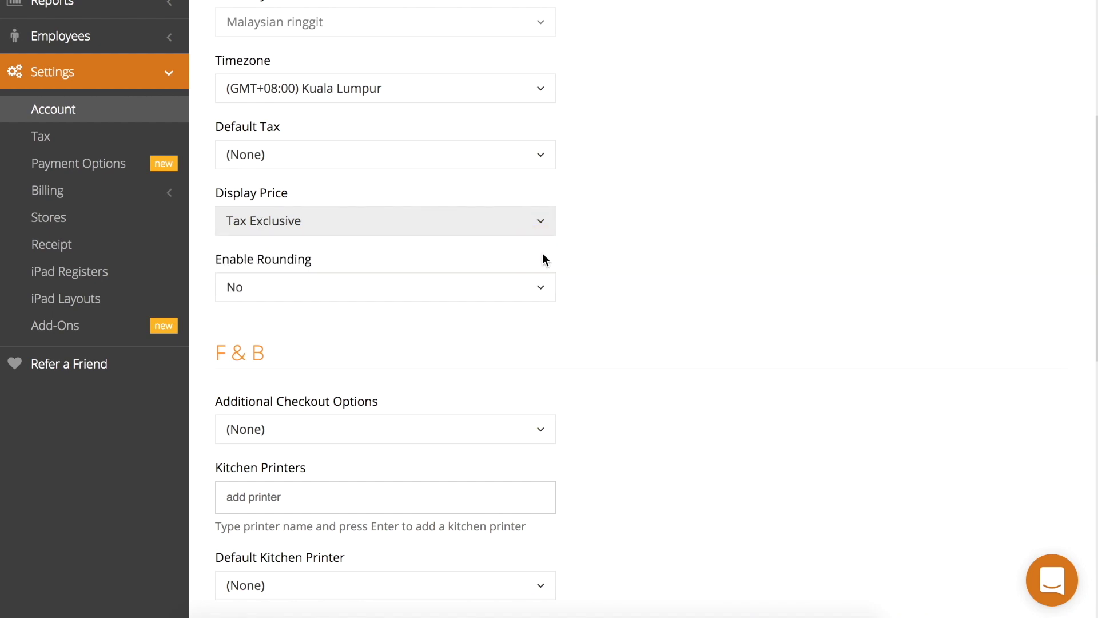
# - Try enabling rounding with a smallest accepted currency unit, applied to all transactions
pyautogui.click(255, 284)
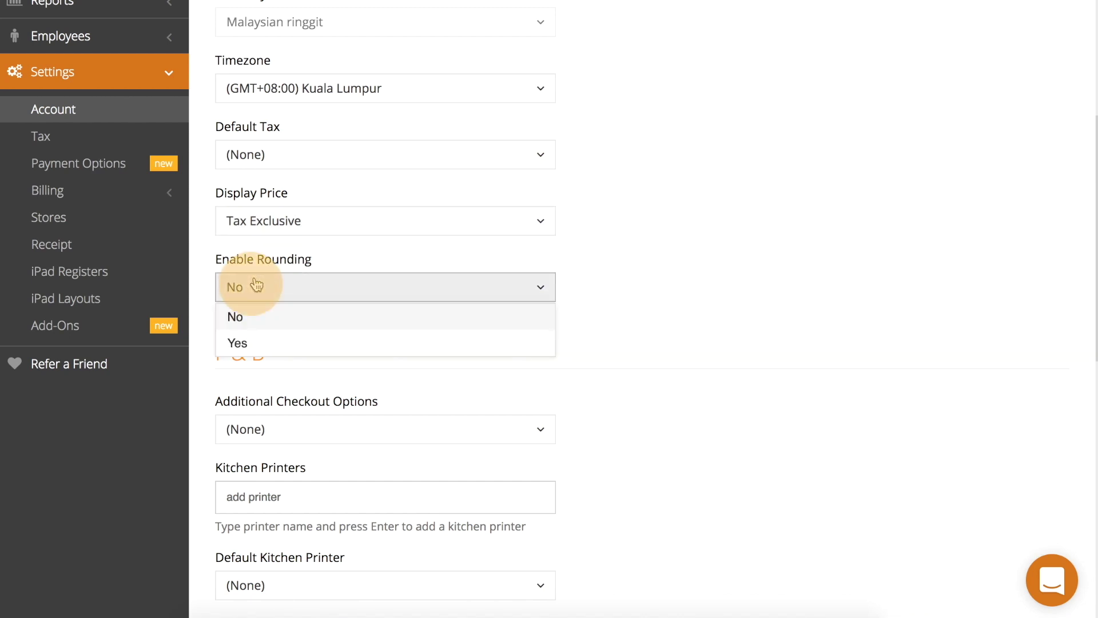
pyautogui.click(256, 345)
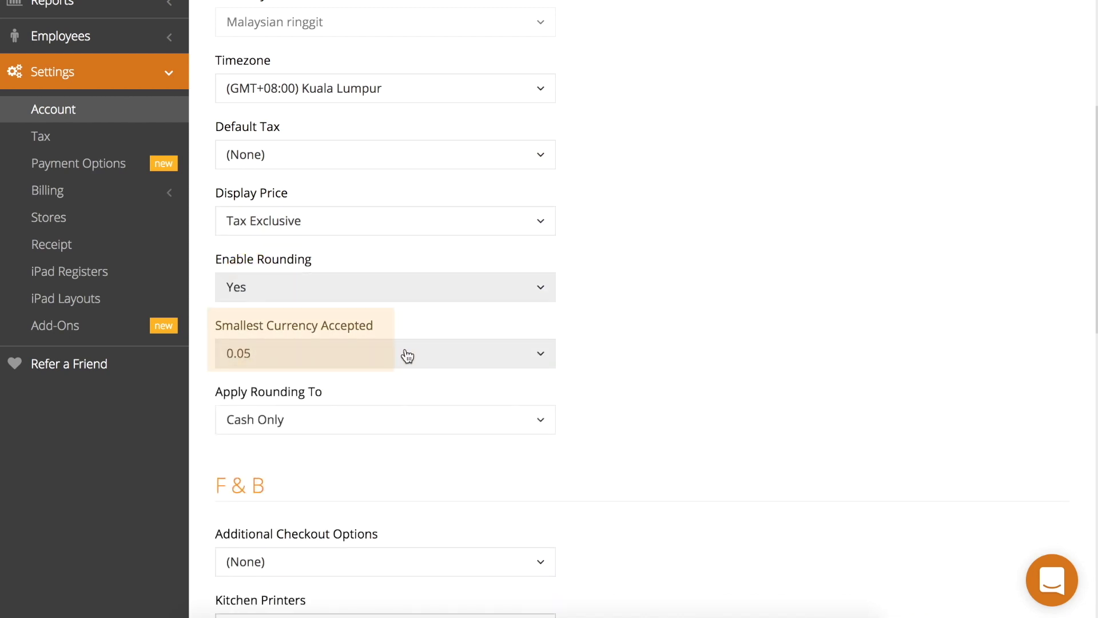
pyautogui.click(538, 359)
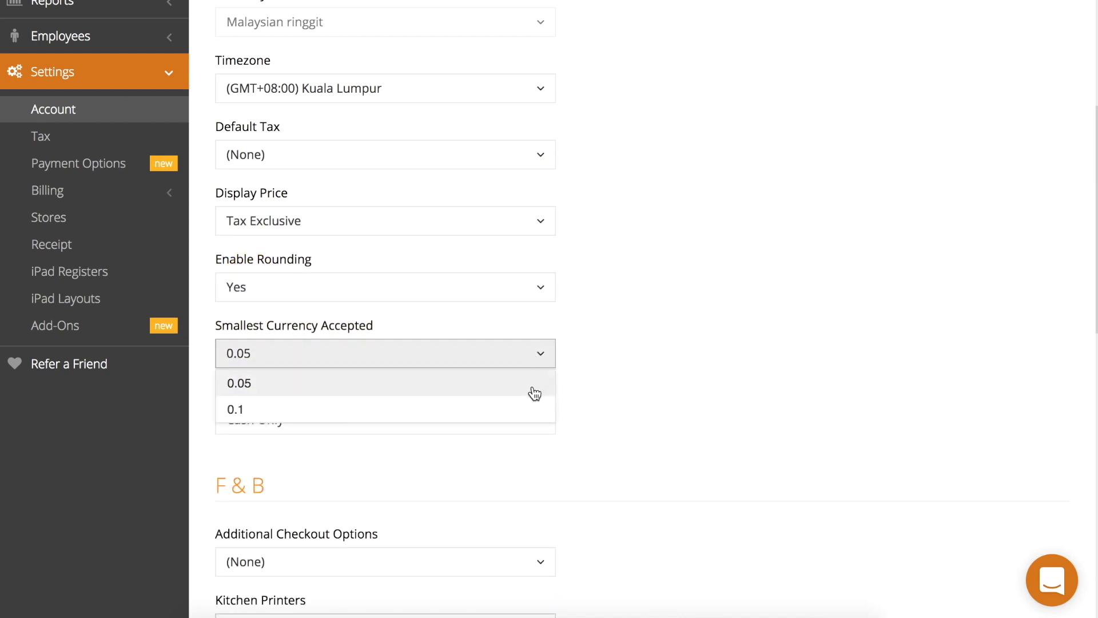
pyautogui.click(532, 411)
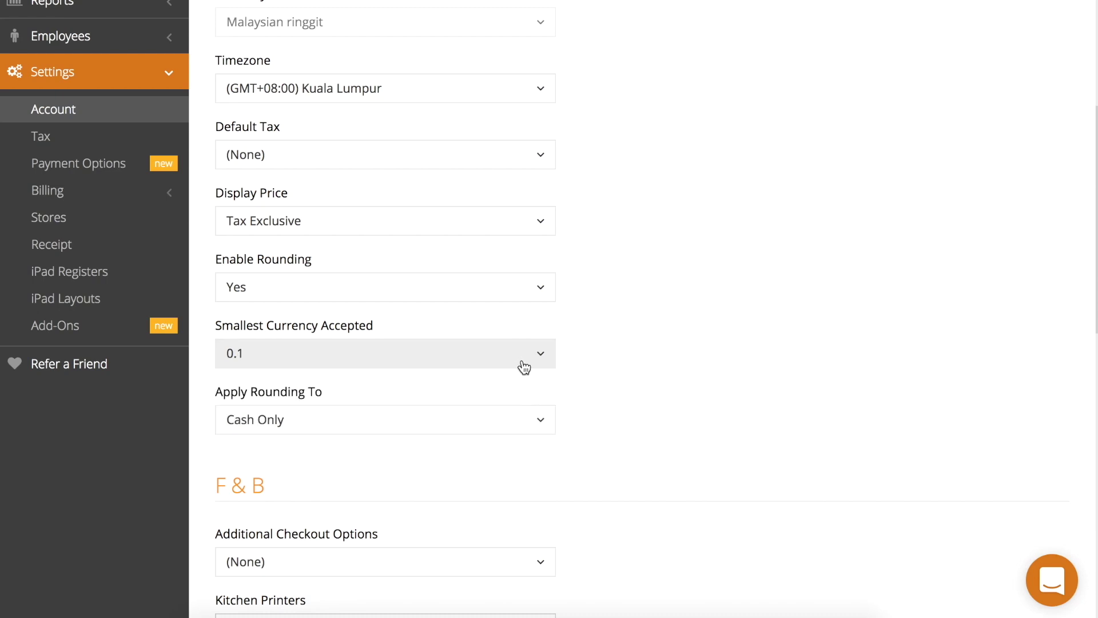
pyautogui.click(527, 418)
pyautogui.click(531, 475)
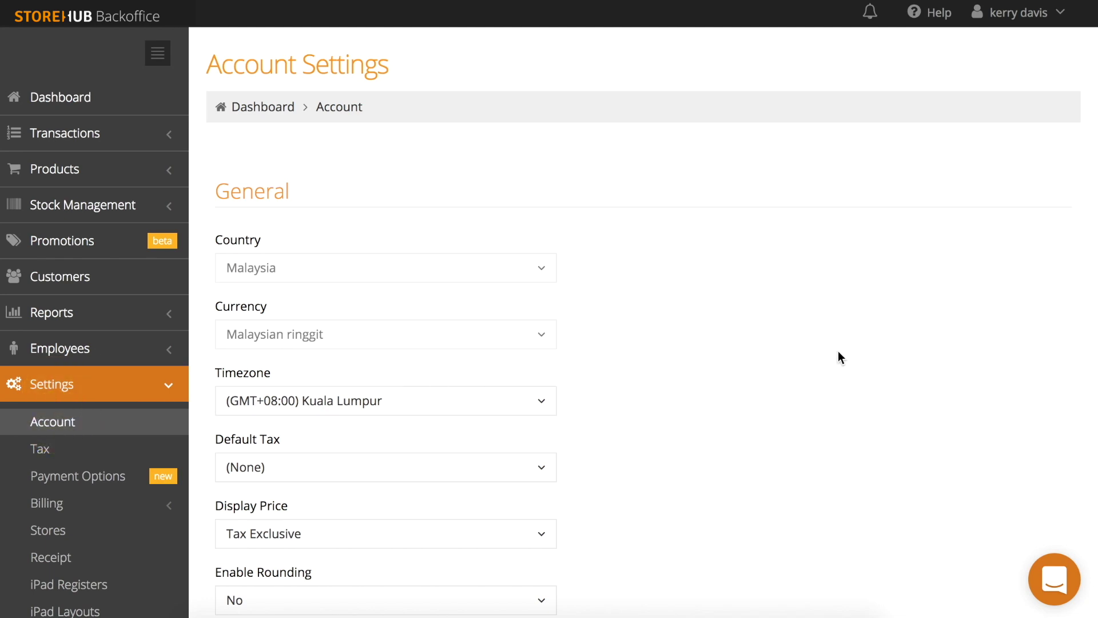
# - Reset the account's sales data from the Danger Zone, confirming with RESET
pyautogui.scroll(-15, 805, 344)
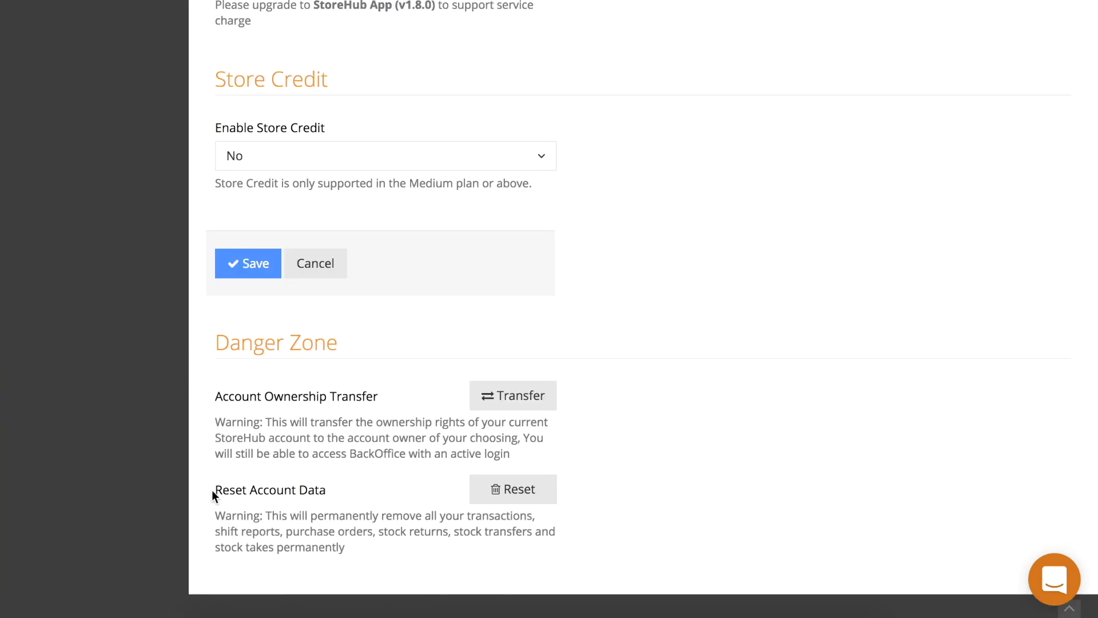
pyautogui.moveTo(211, 490); pyautogui.dragTo(330, 486)
pyautogui.click(371, 488)
pyautogui.click(511, 489)
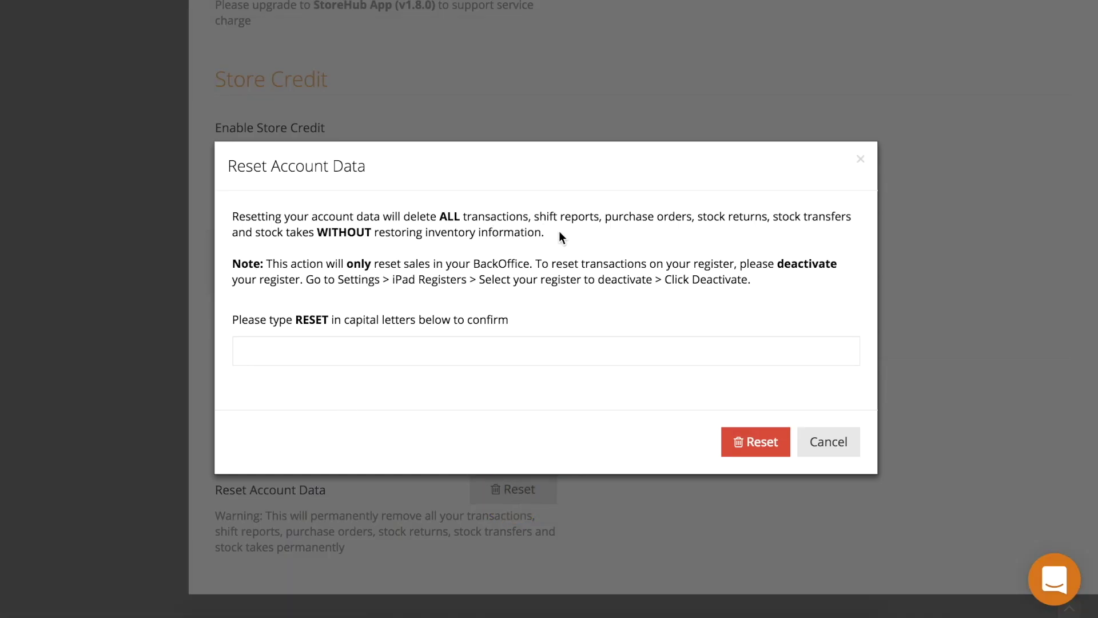
pyautogui.click(569, 350)
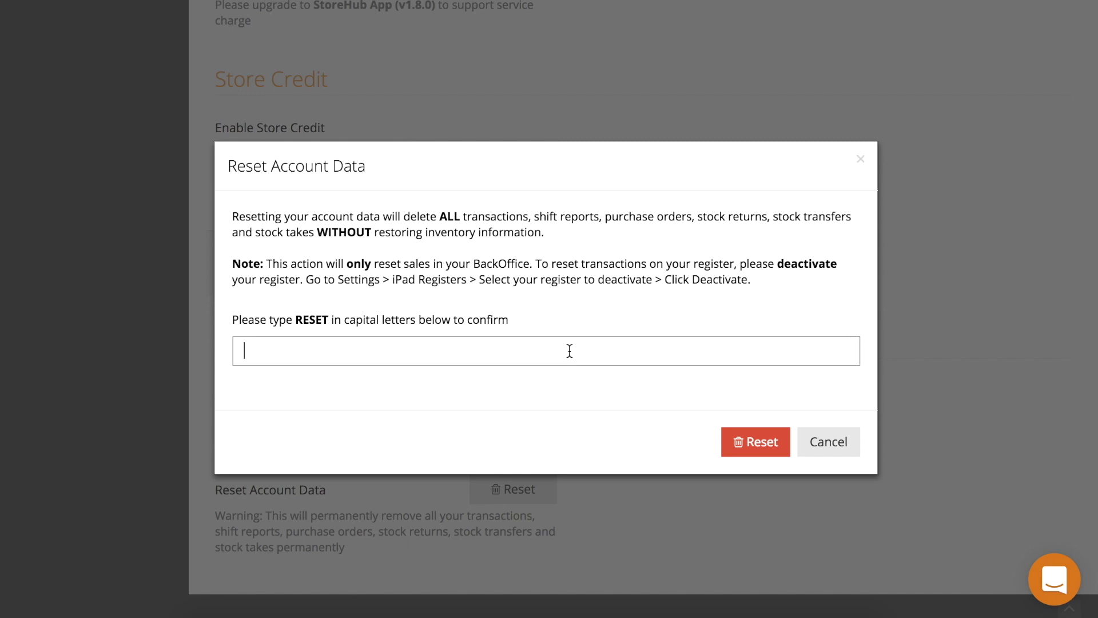
pyautogui.write('RESET')
pyautogui.click(747, 441)
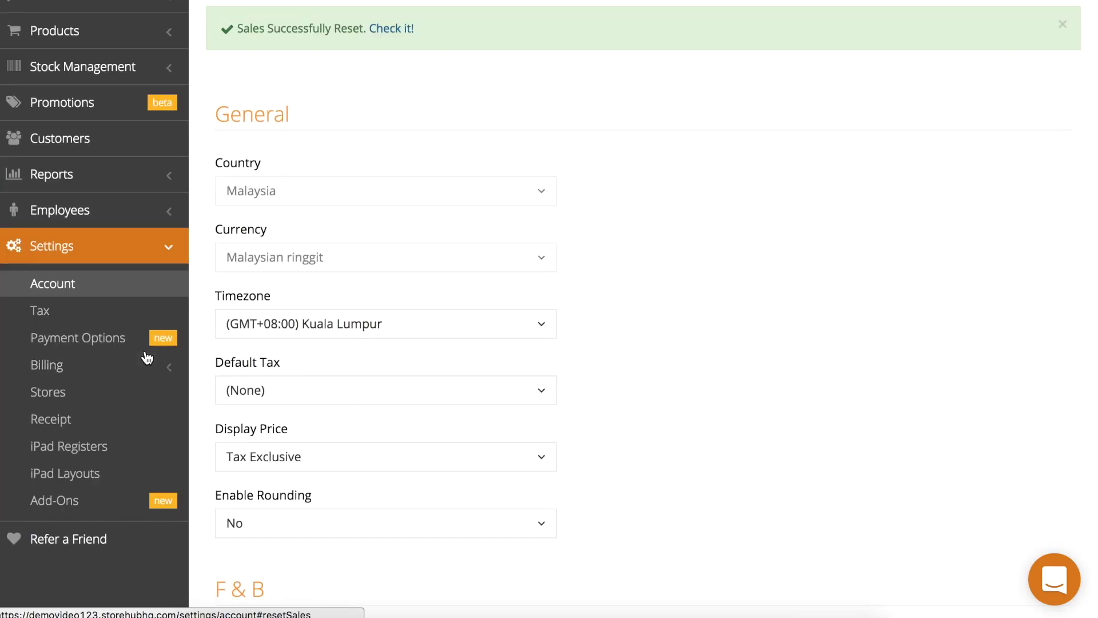
# - Open Transactions > All Transactions to check the list after the reset
pyautogui.scroll(3, 140, 349)
pyautogui.click(70, 135)
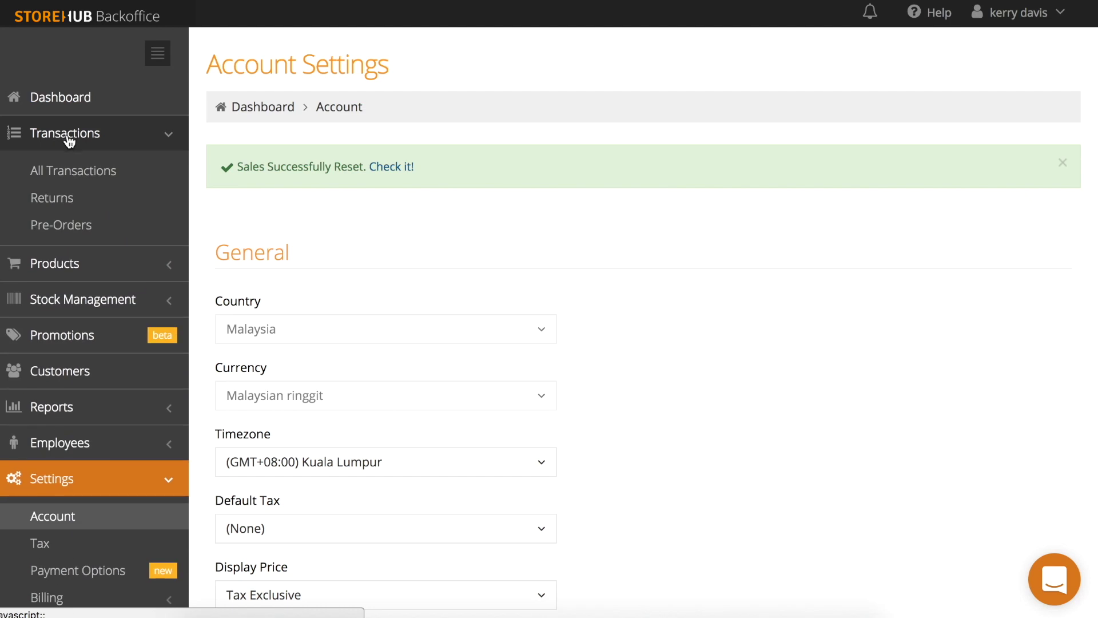
pyautogui.click(71, 172)
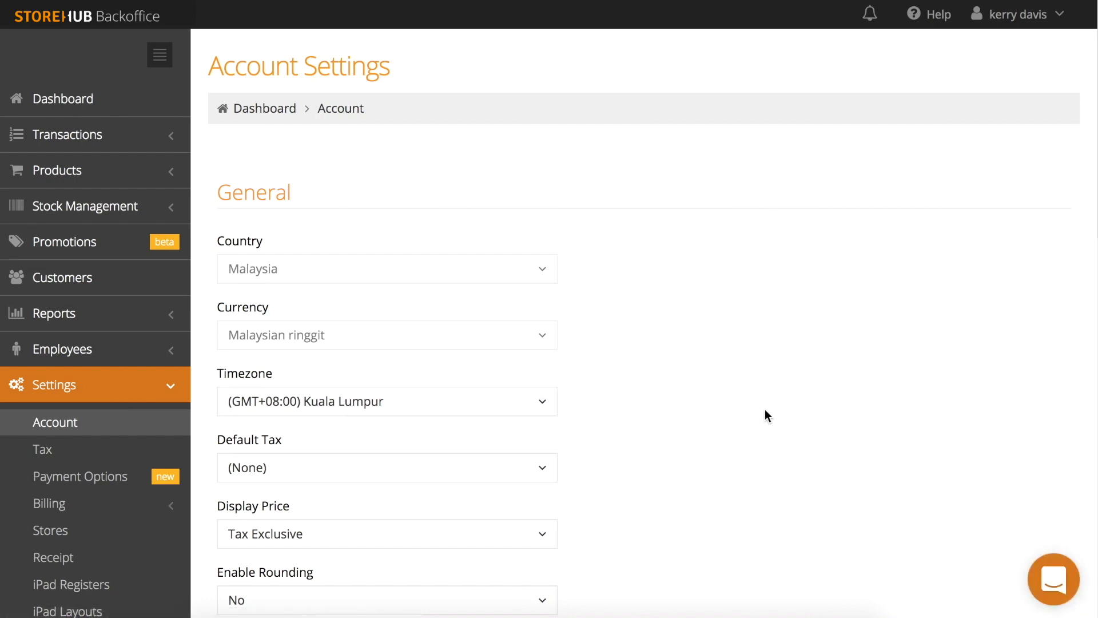
# - Under F & B, try Assign table number at checkout, then Auto-generate queue number, as checkout options
pyautogui.scroll(-4, 766, 413)
pyautogui.scroll(-6, 765, 413)
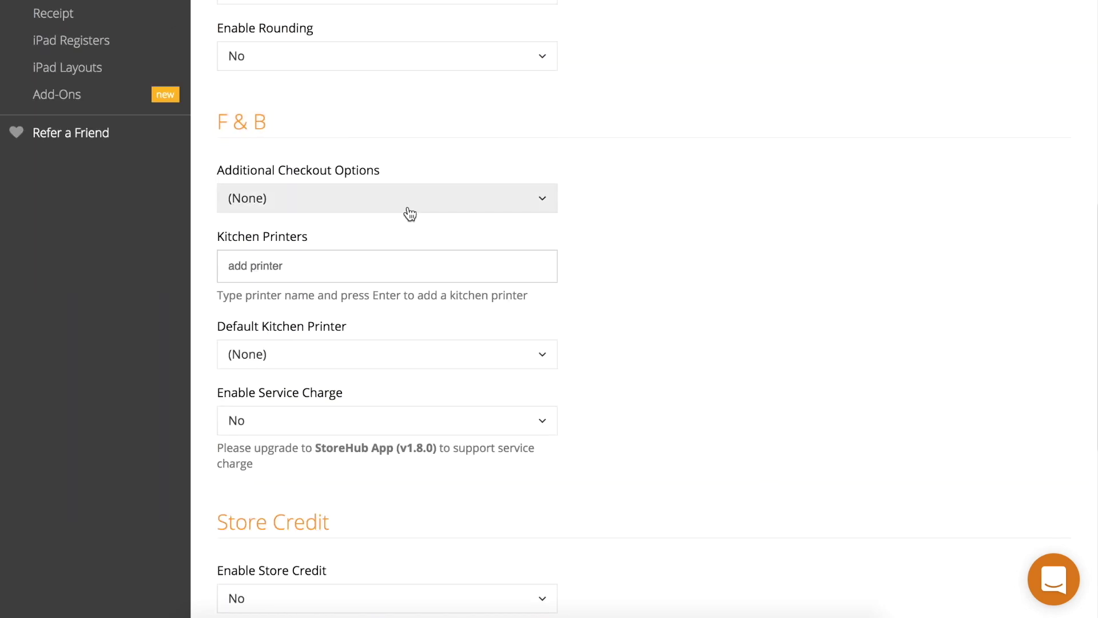
pyautogui.click(410, 214)
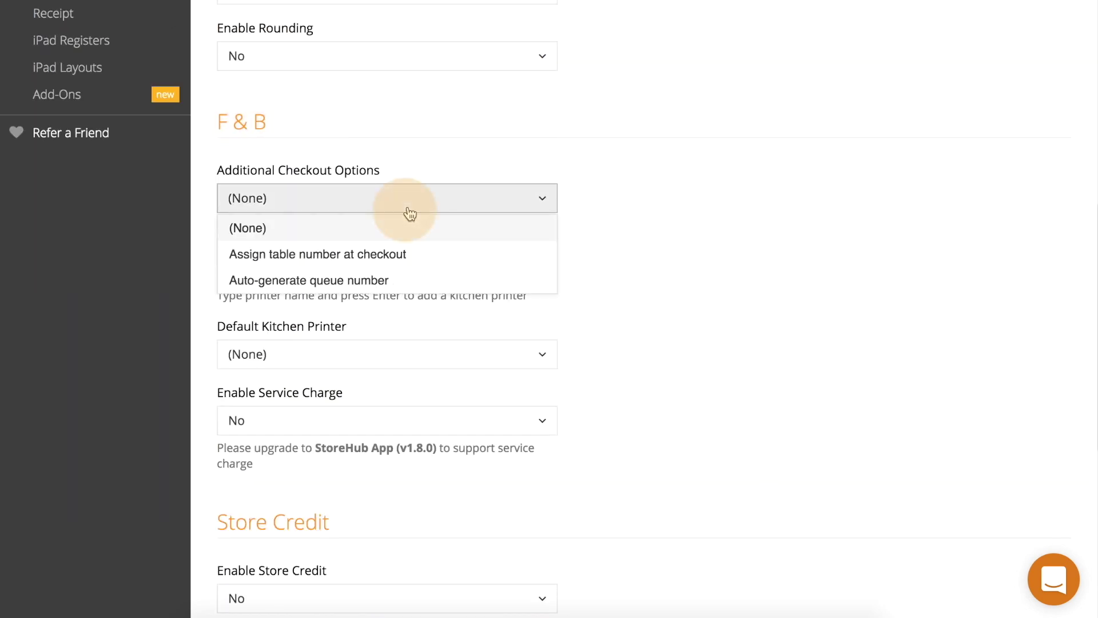
pyautogui.click(544, 263)
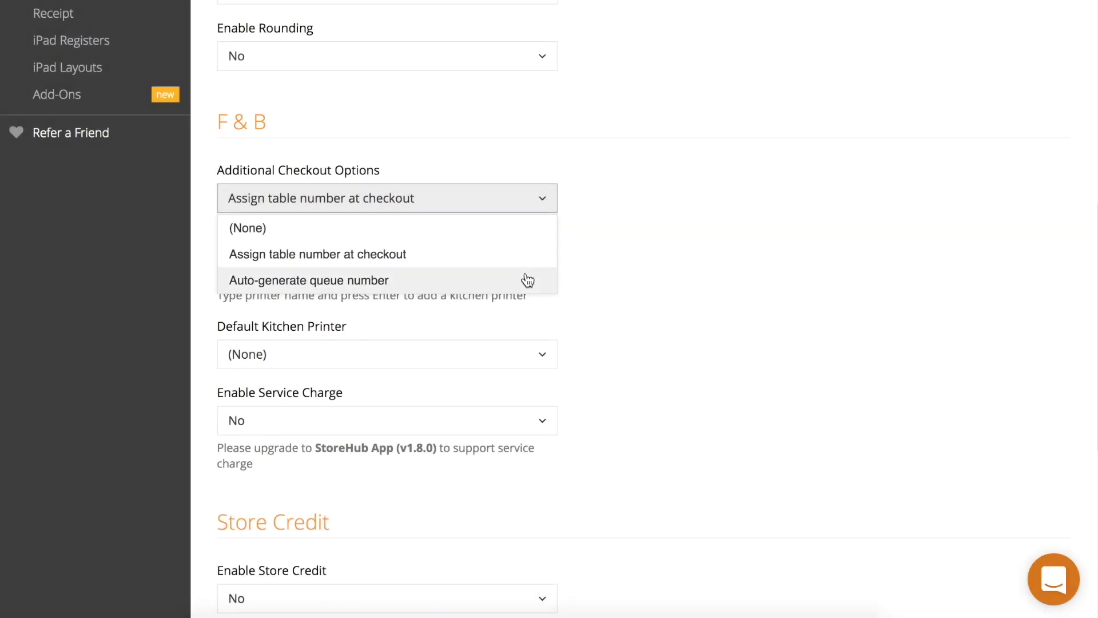
pyautogui.click(527, 280)
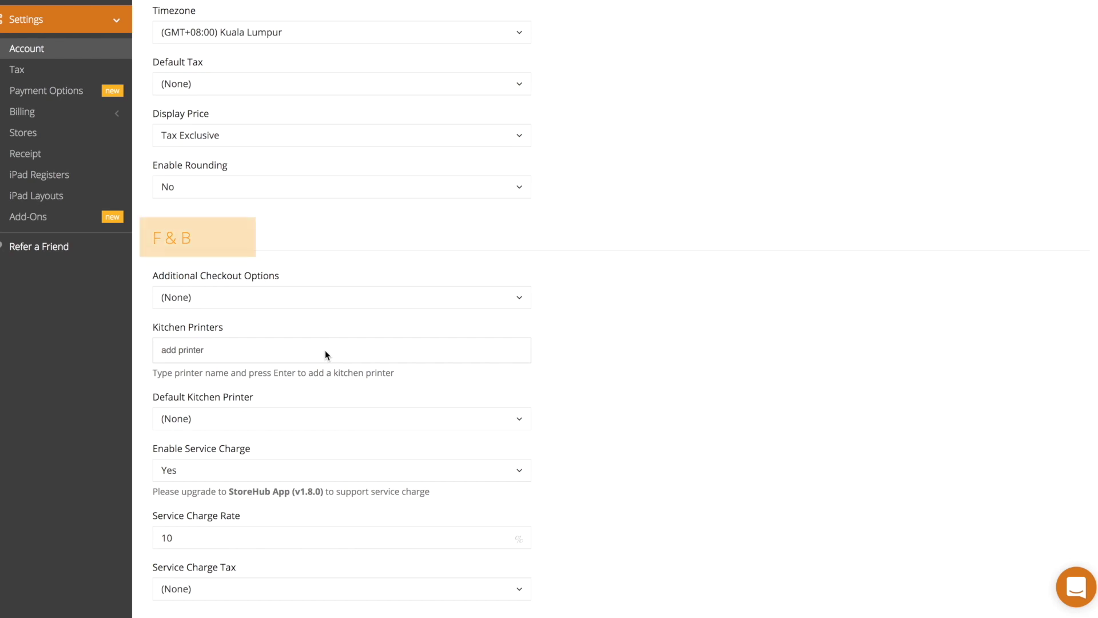
# - Add kitchen and bar as kitchen printers
pyautogui.click(254, 352)
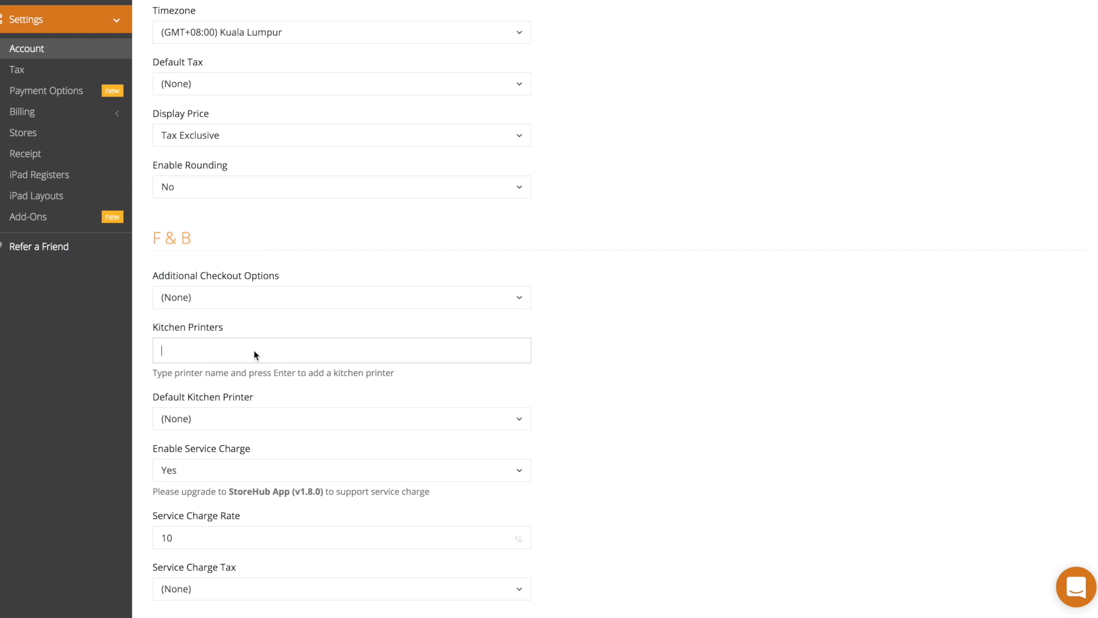
pyautogui.write('kitchen')
pyautogui.press('Return')
pyautogui.write('bar')
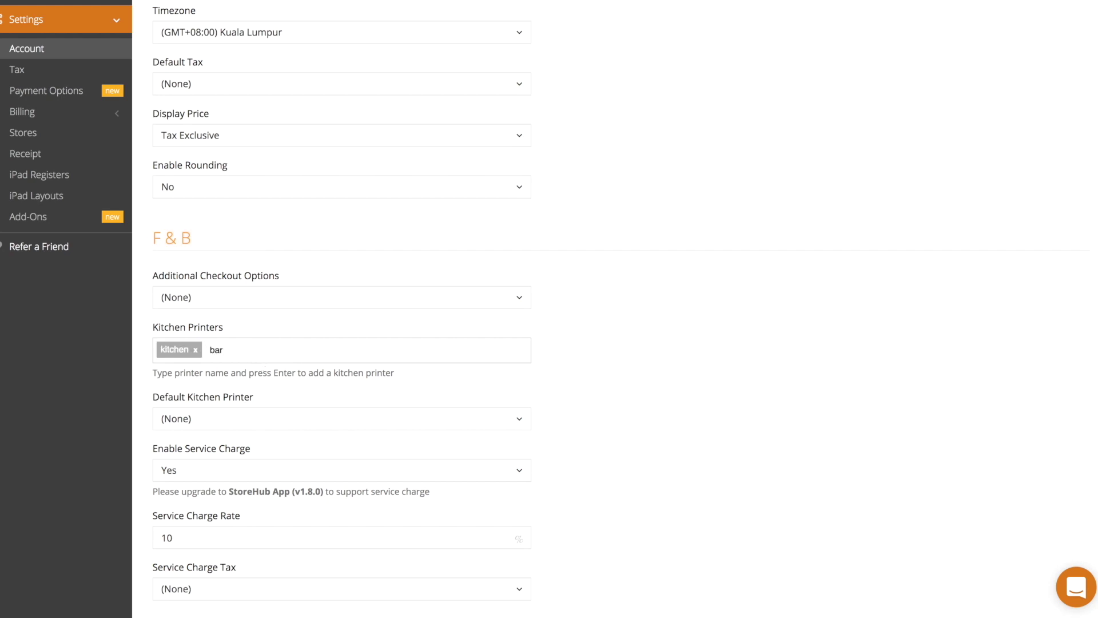
pyautogui.press('Return')
# - Save the account settings
pyautogui.scroll(-2, 159, 372)
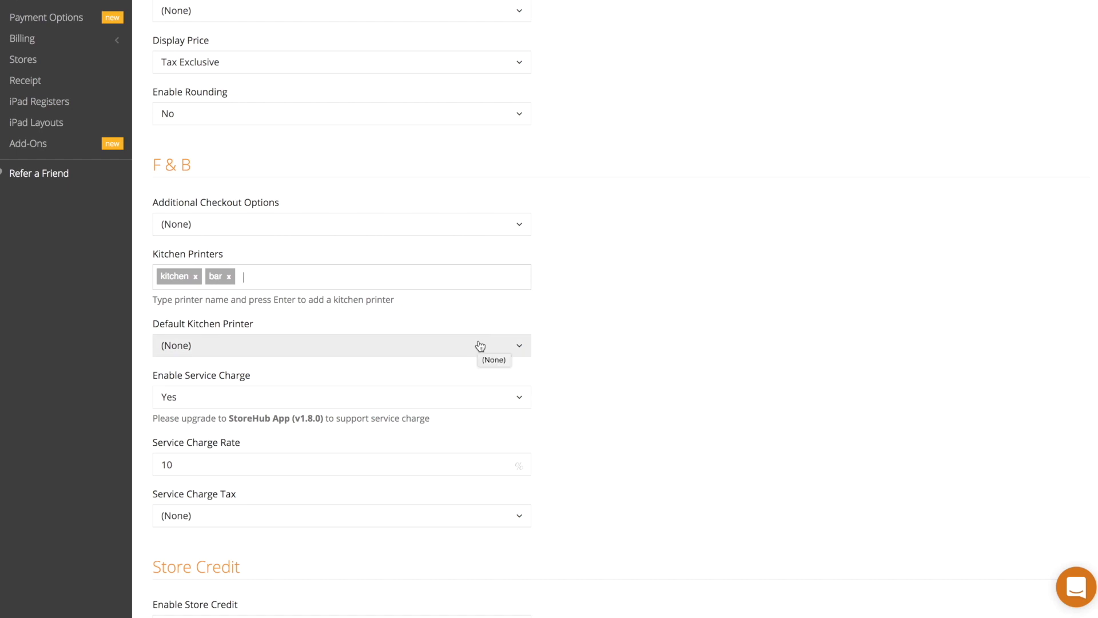
pyautogui.scroll(-6, 479, 346)
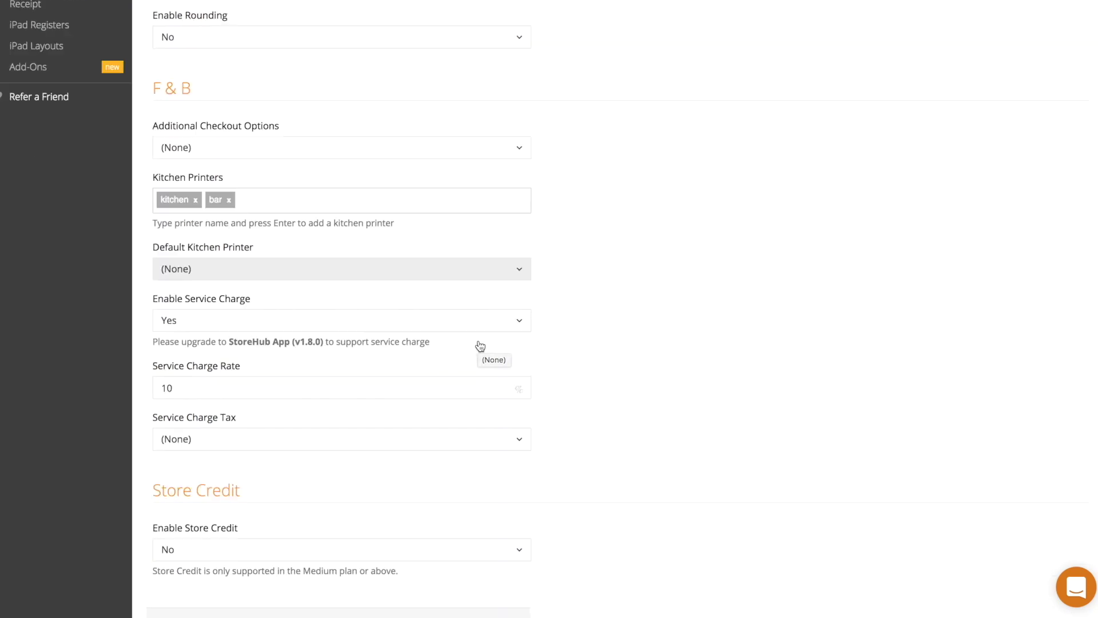
pyautogui.click(183, 354)
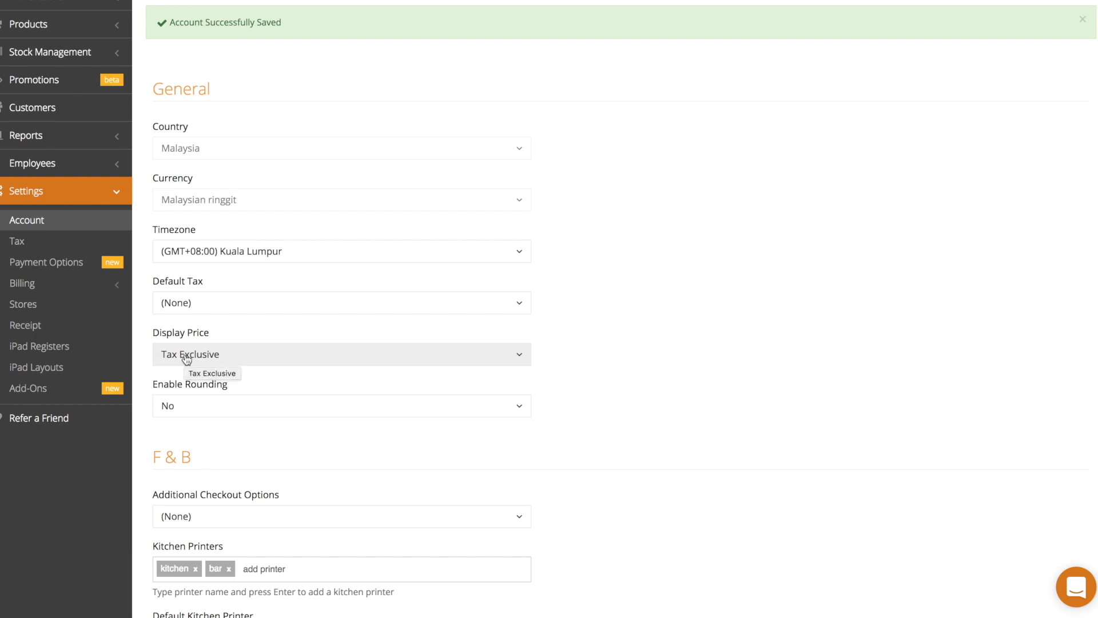
pyautogui.scroll(2, 52, 216)
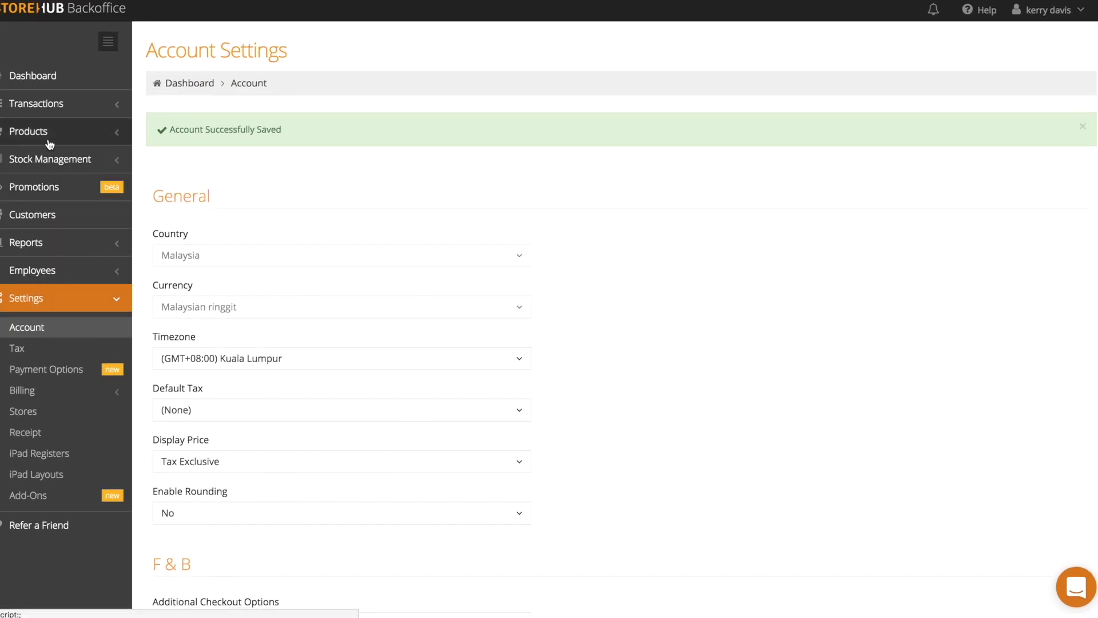
# - In Manage Products, set Cafe Americano's kitchen printer to bar
pyautogui.click(48, 137)
pyautogui.click(49, 160)
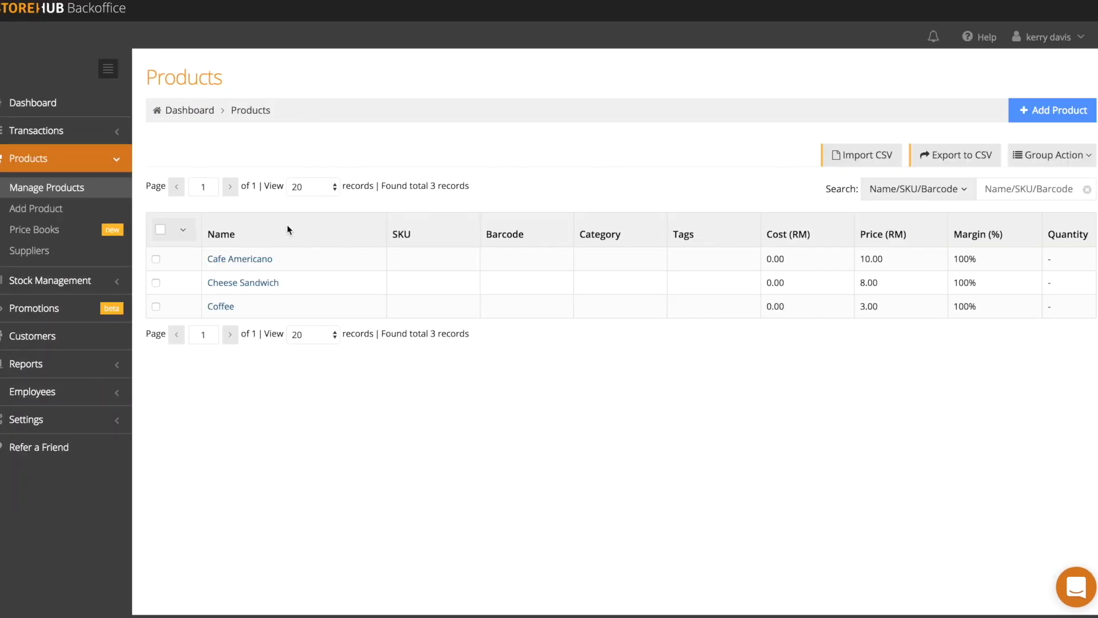
pyautogui.click(258, 259)
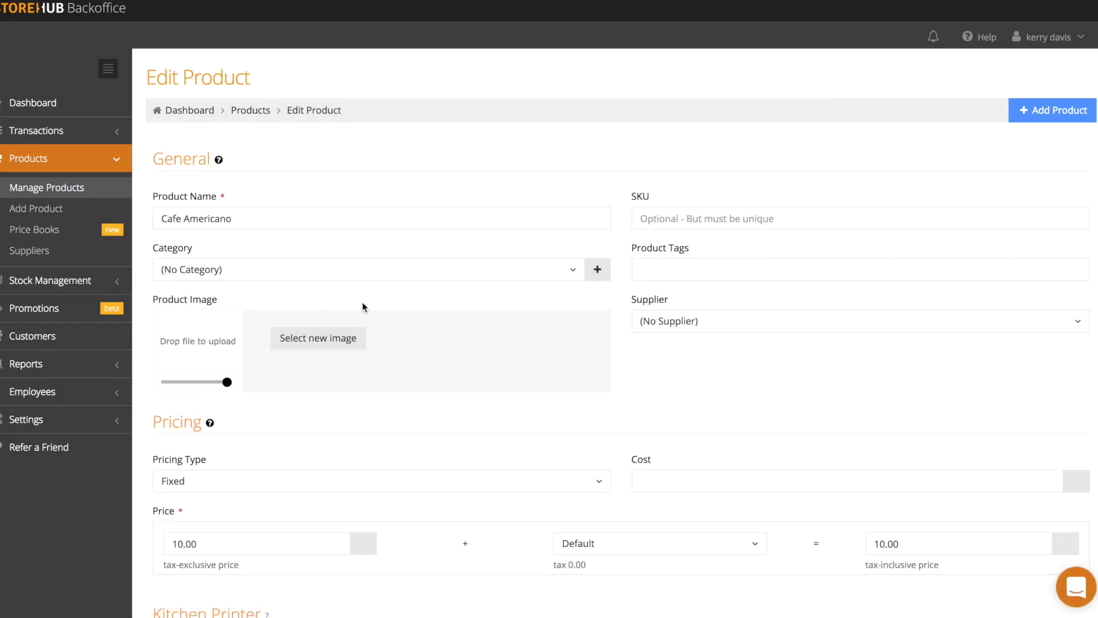
pyautogui.scroll(-6, 363, 301)
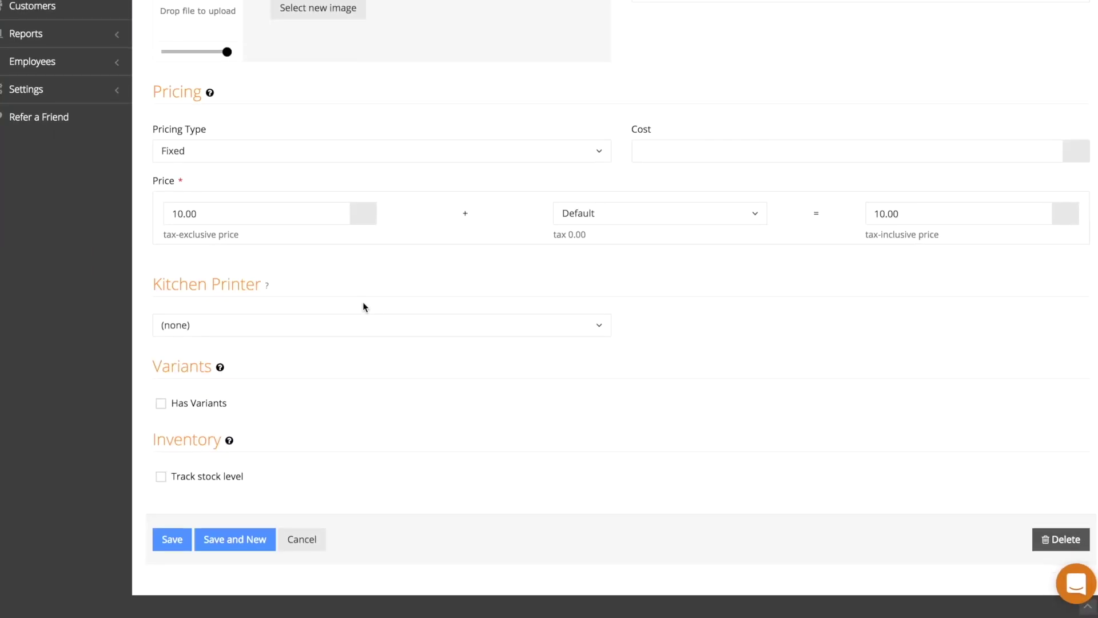
pyautogui.click(350, 327)
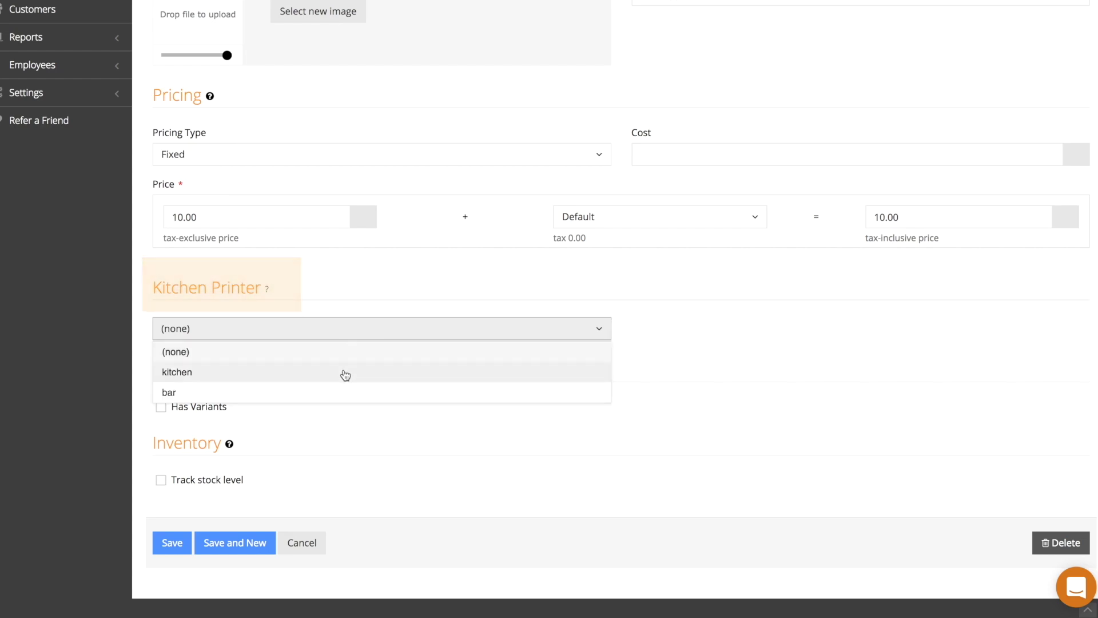
pyautogui.click(343, 392)
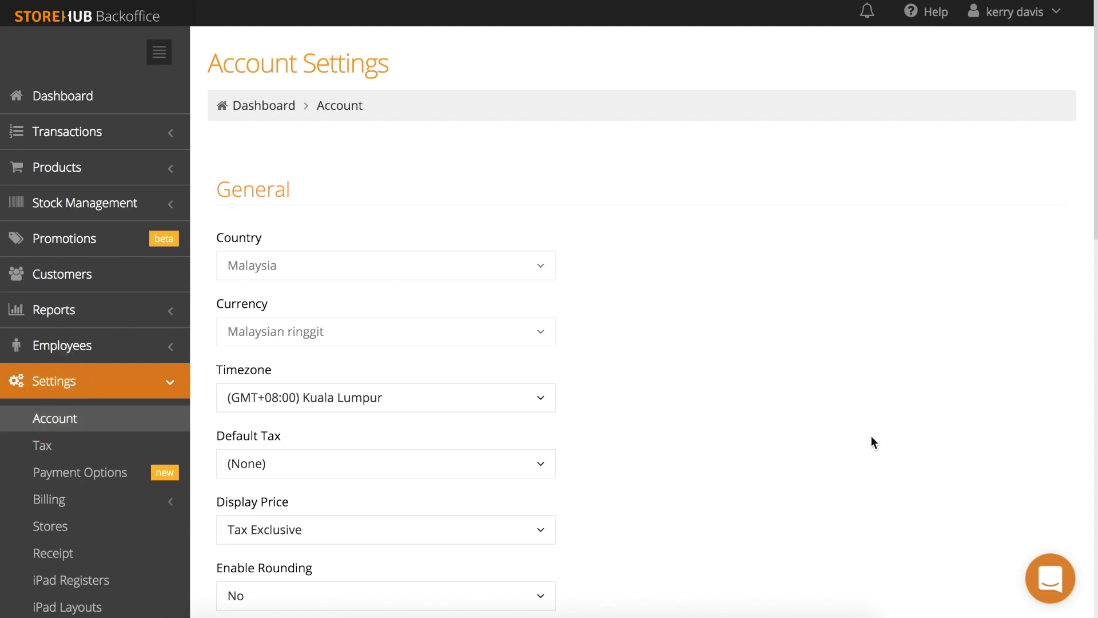
# - Enable a 10% service charge taxed at GST : 6.00%, save, and confirm the 4.26 charge on the register
pyautogui.scroll(-10, 870, 435)
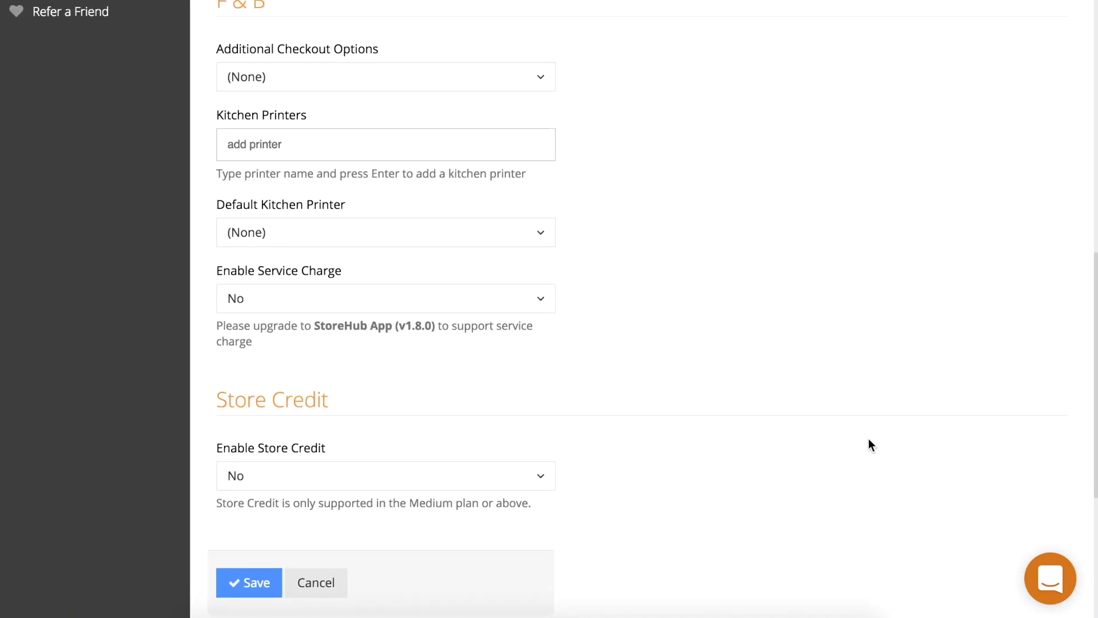
pyautogui.click(335, 309)
pyautogui.click(333, 361)
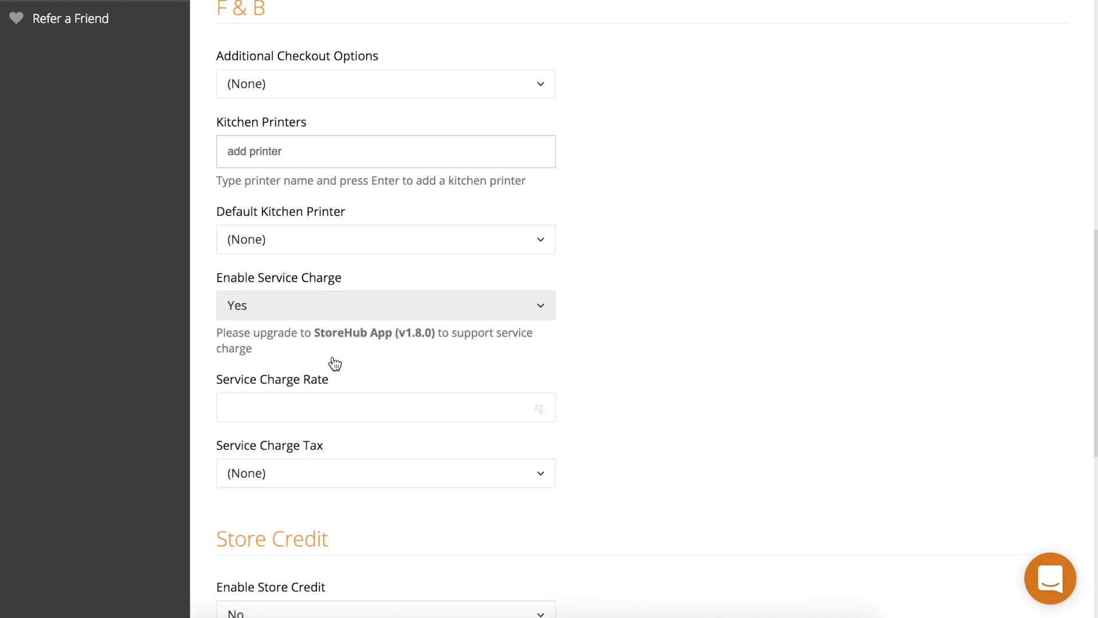
pyautogui.click(430, 405)
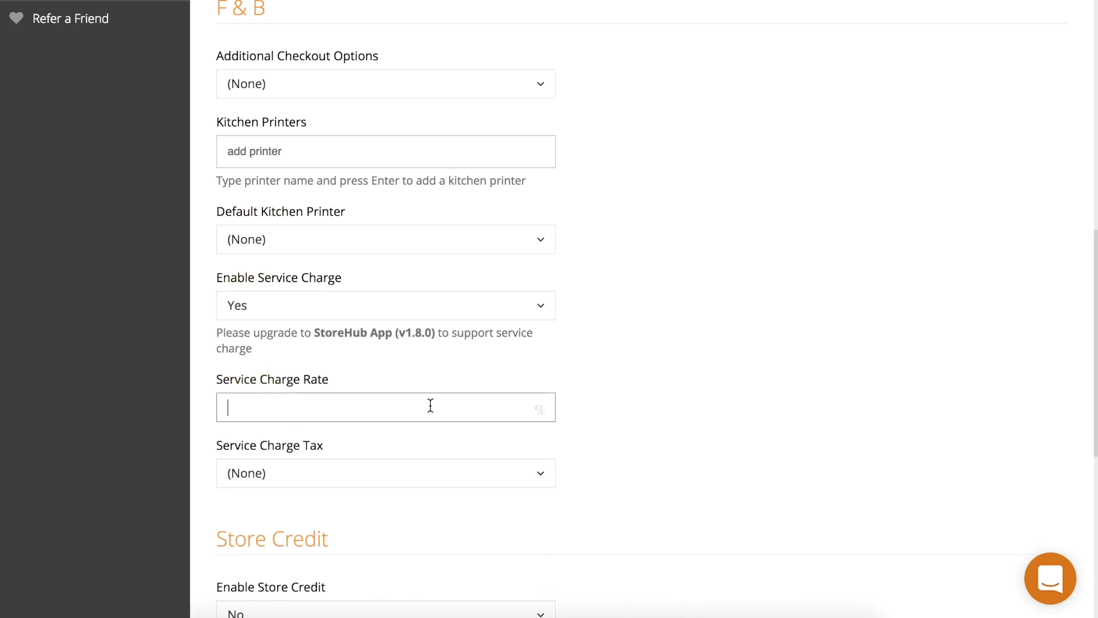
pyautogui.write('10')
pyautogui.click(463, 483)
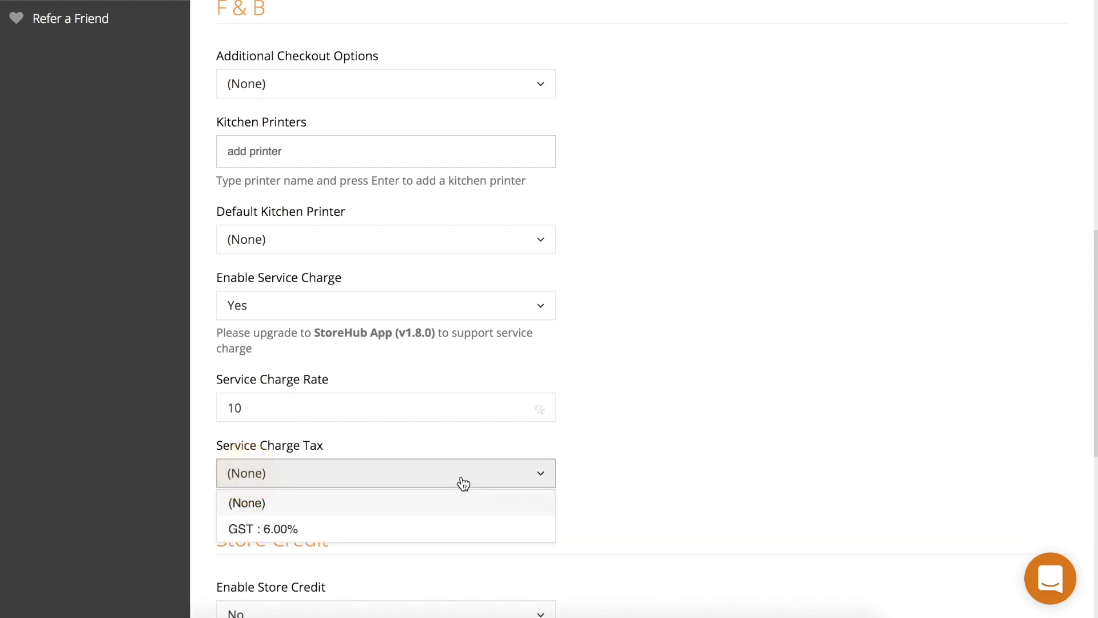
pyautogui.click(456, 528)
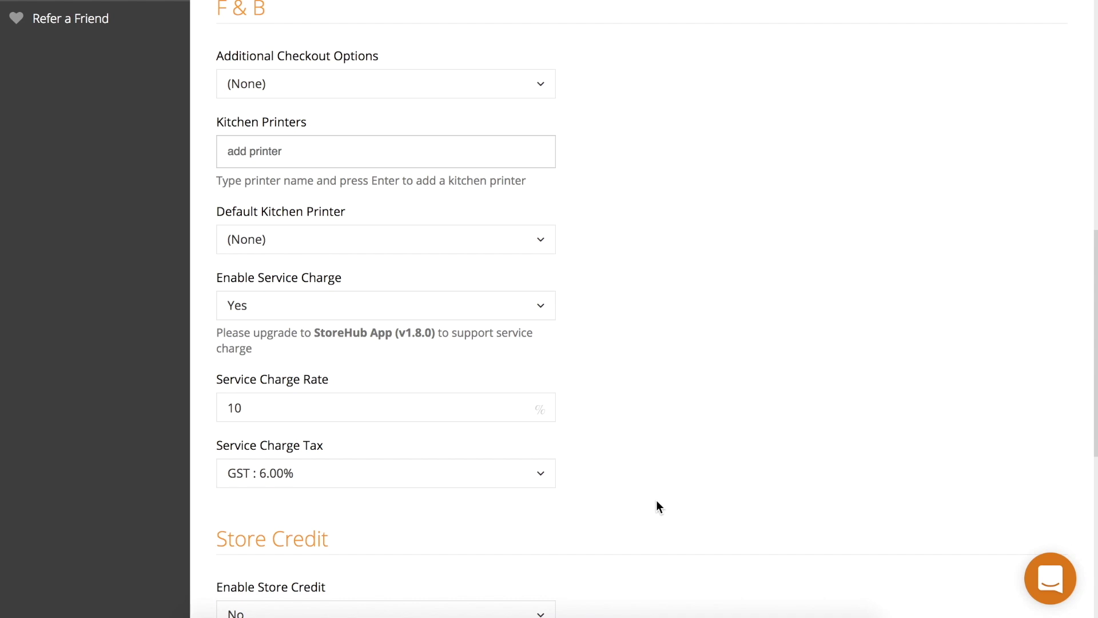
pyautogui.scroll(-6, 656, 500)
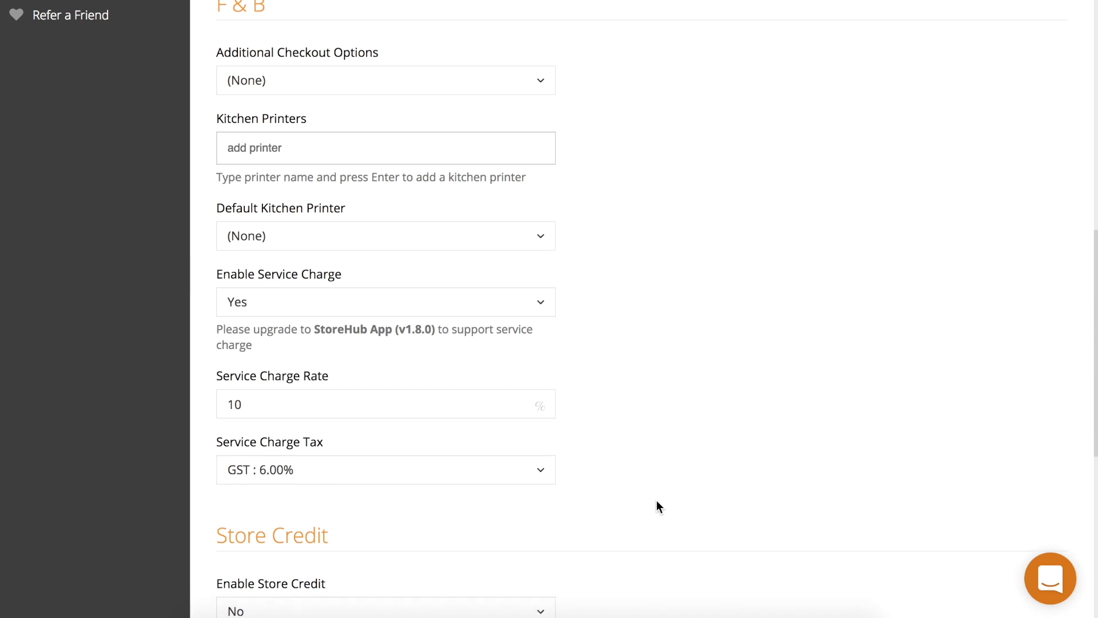
pyautogui.click(248, 370)
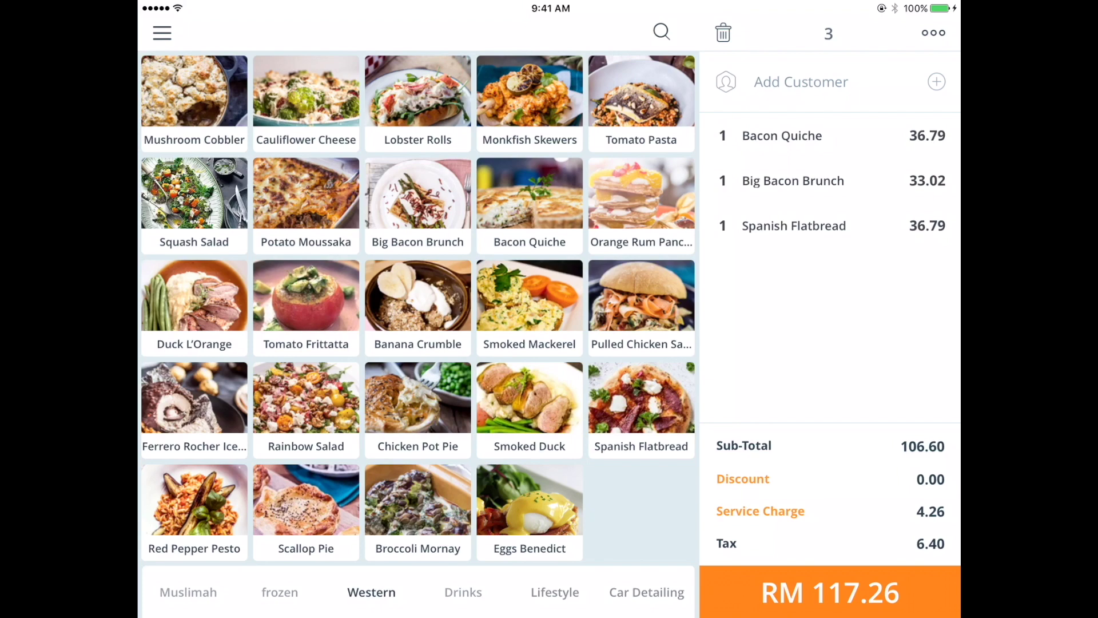
pyautogui.click(762, 512)
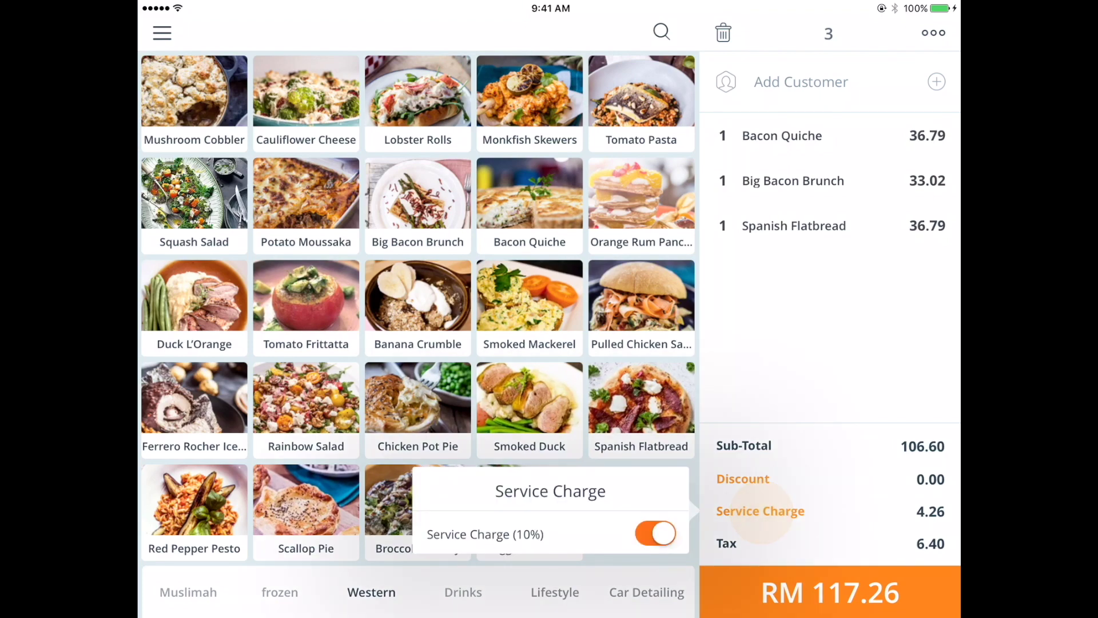